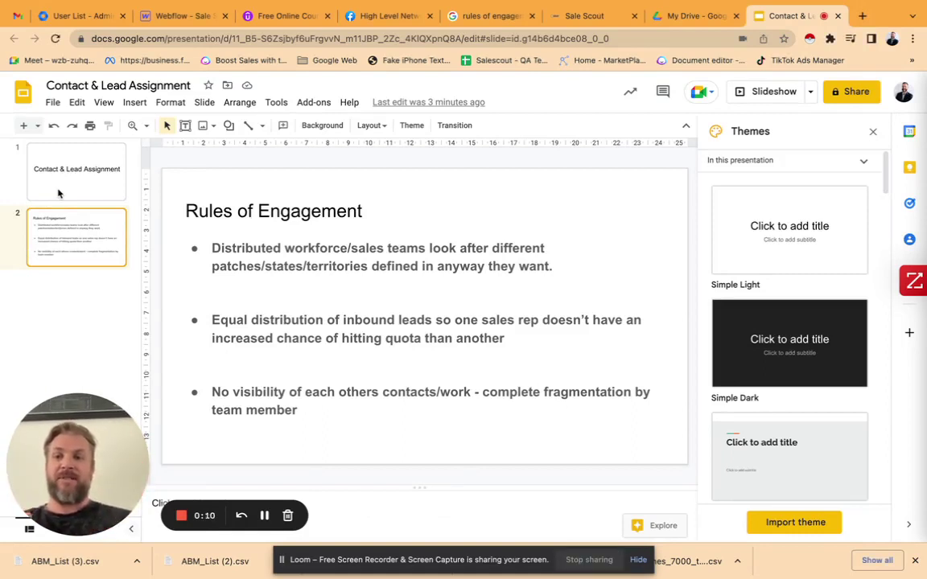
- Show the 'Contact & Lead Assignment' title slide in the Google Slides editor
left_click(58, 193)
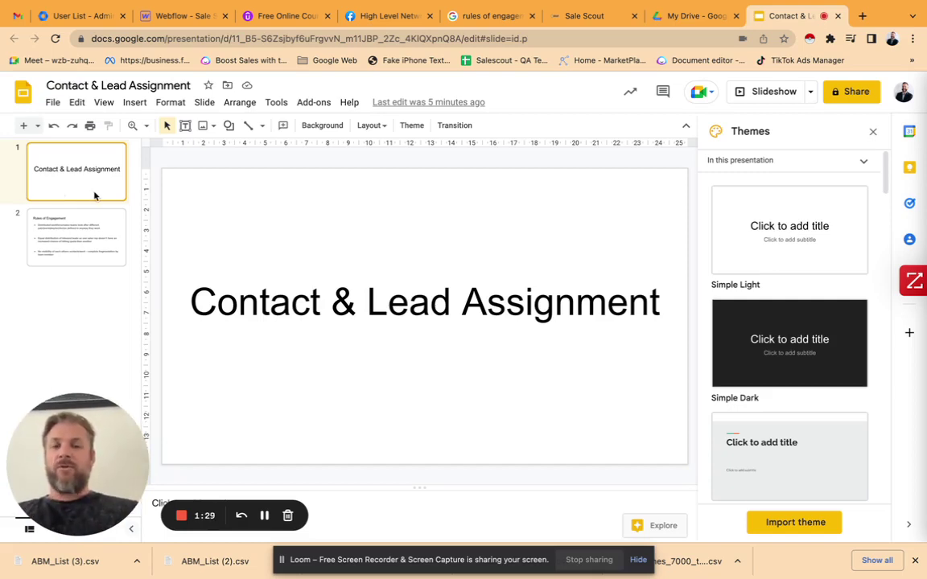
- Present the Rules of Engagement slide, then switch to the Sale Scout CRM tab
left_click(94, 245)
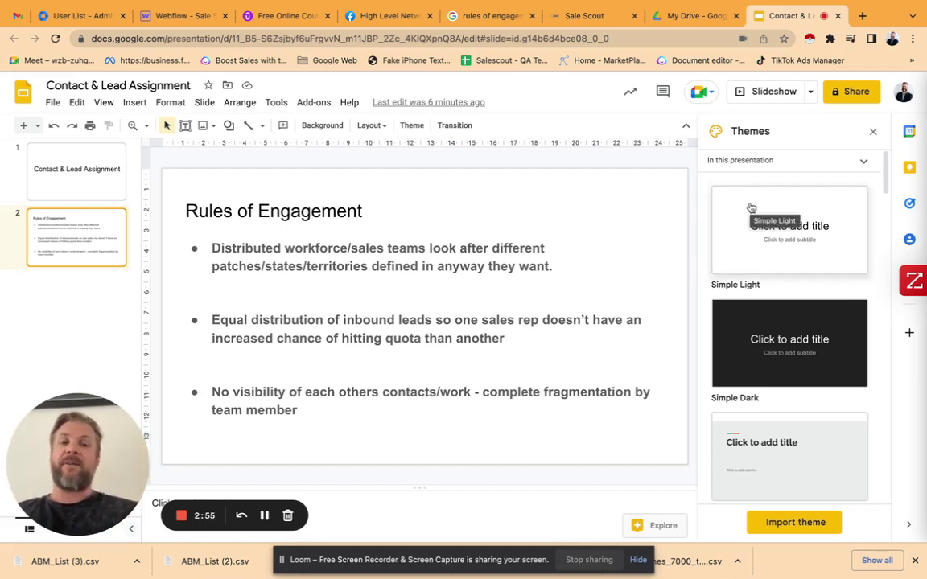
left_click(586, 16)
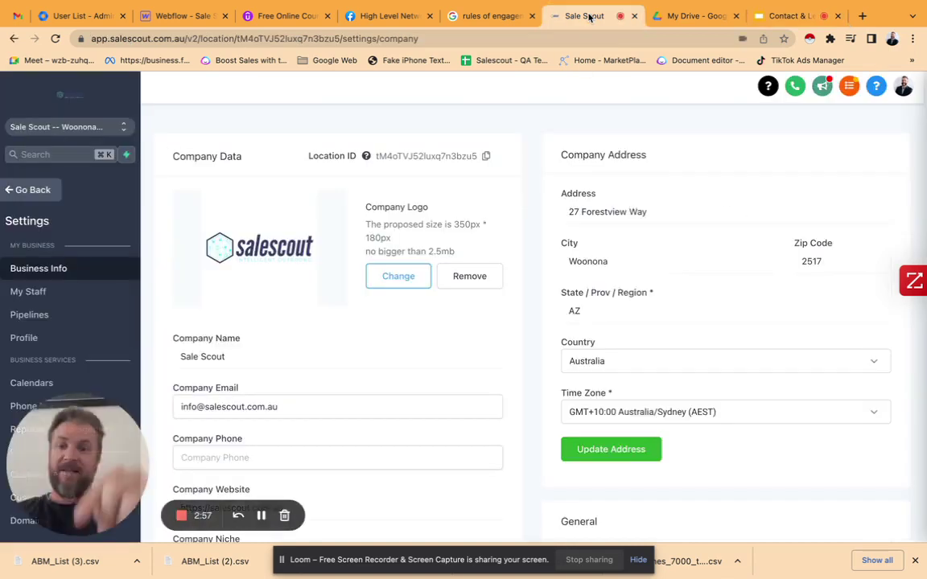
- Open My Staff team management, listing the four team members
left_click_drag(62, 452, 802, 451)
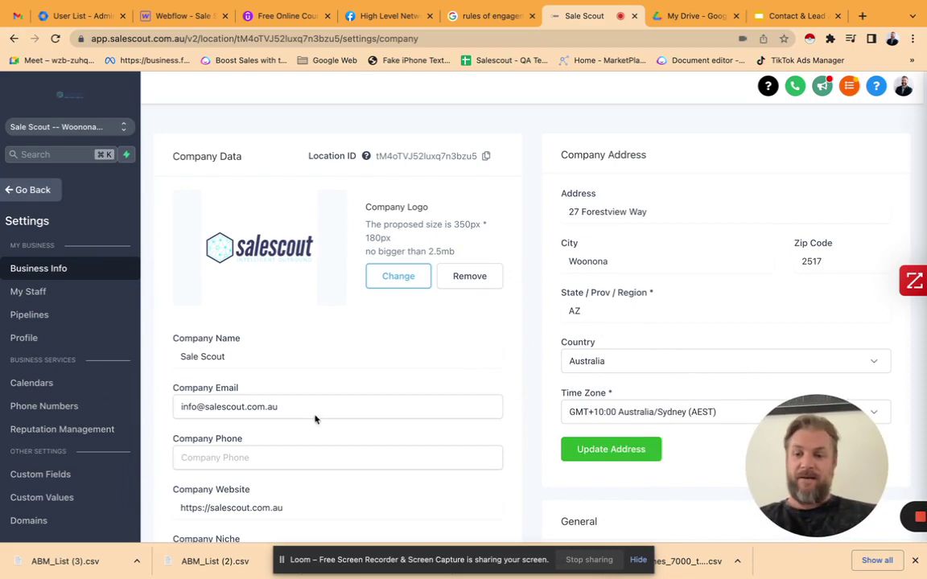
scroll(73, 410, "down", 3)
scroll(85, 441, "up", 3)
left_click(81, 292)
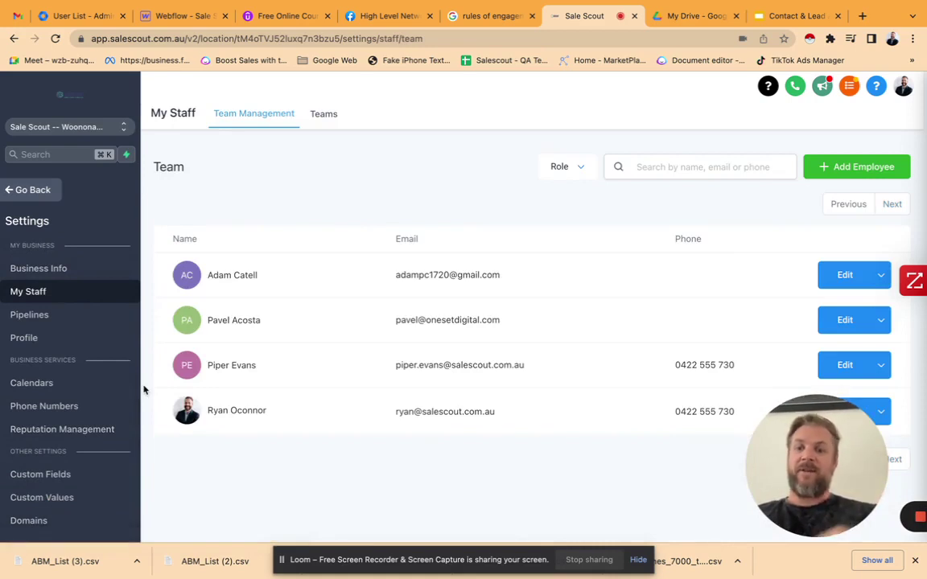
- Add a new employee, expand User Info and User Permissions, and highlight Only assigned data
left_click(895, 171)
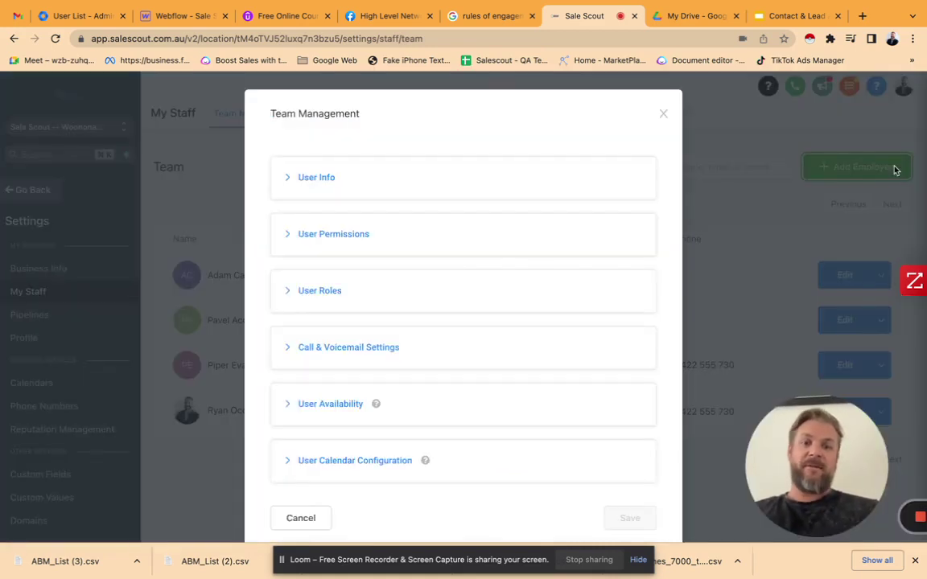
left_click(343, 182)
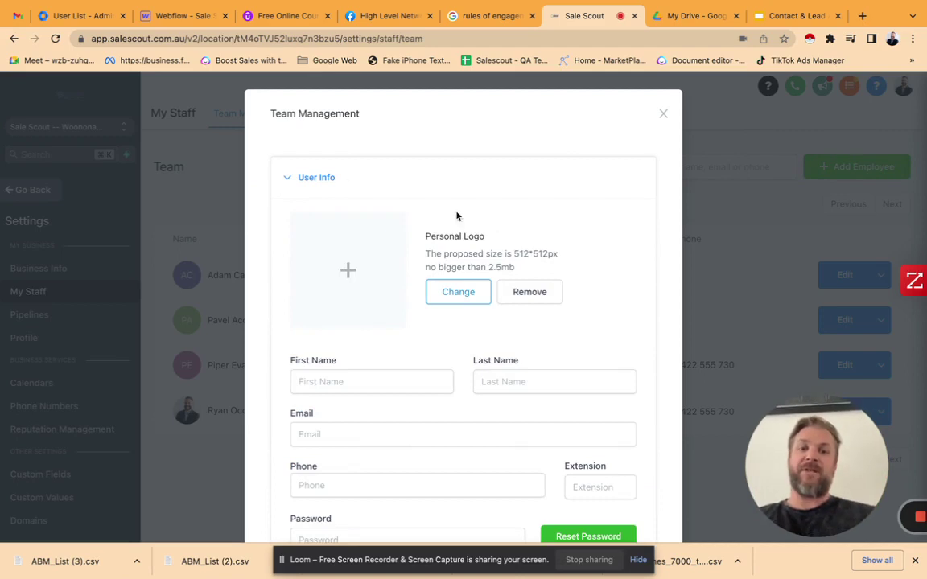
scroll(497, 235, "down", 10)
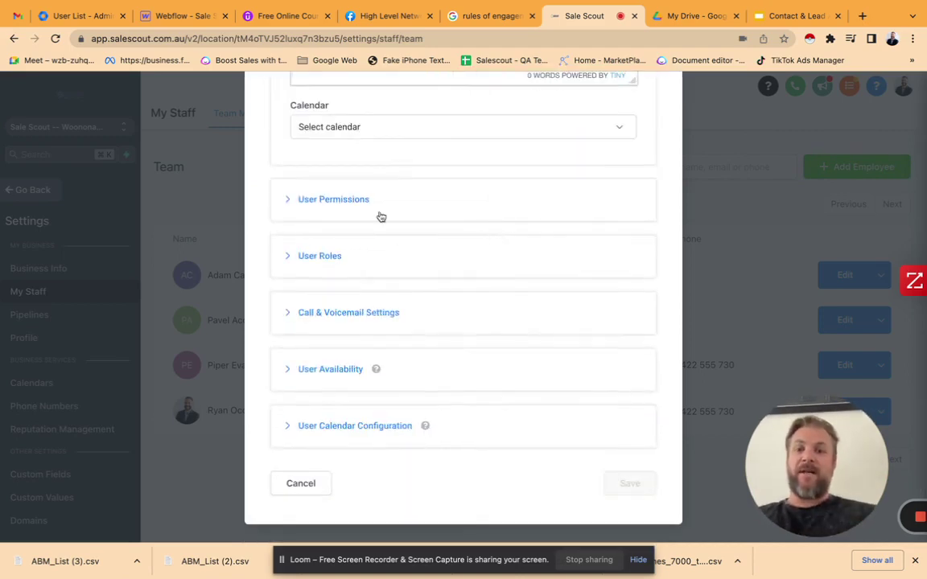
left_click(377, 208)
scroll(480, 207, "down", 2)
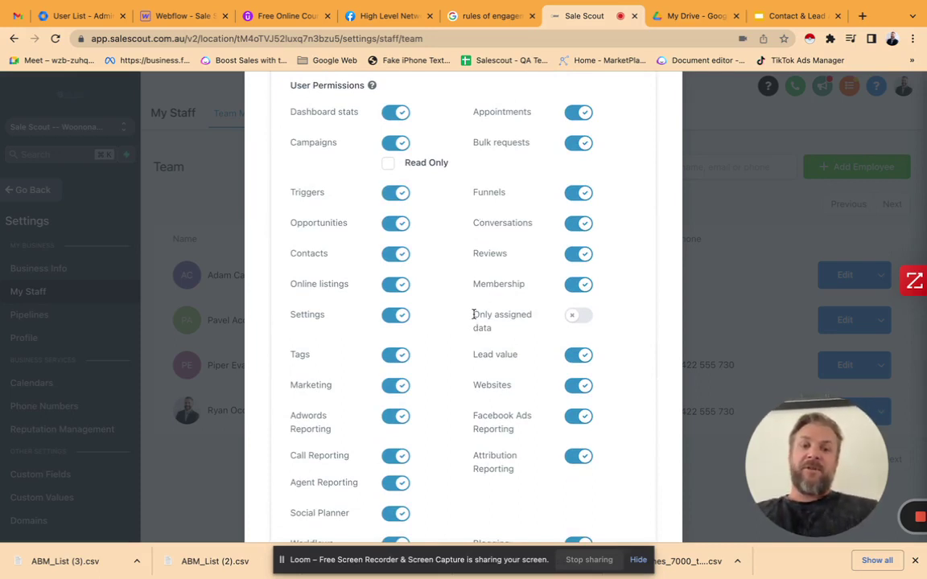
left_click_drag(474, 314, 532, 325)
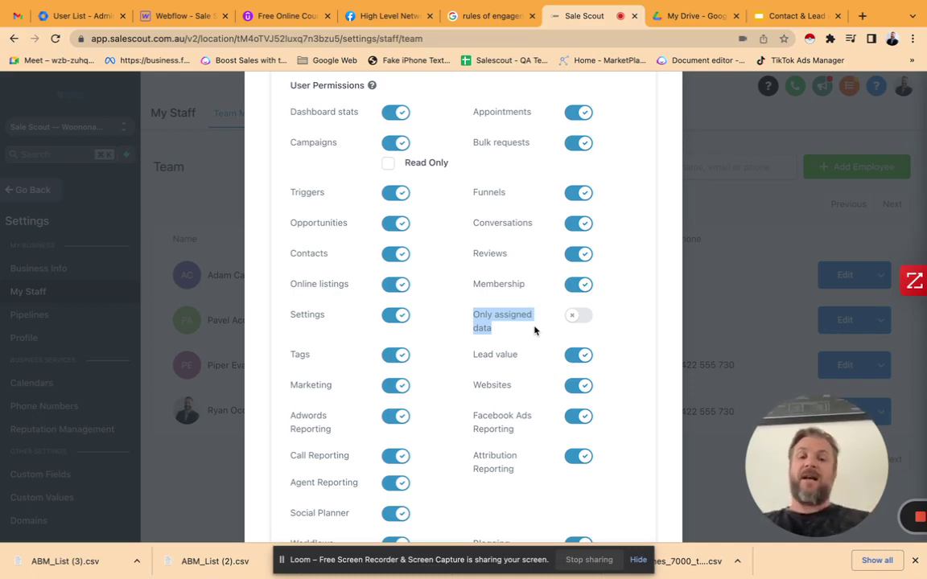
- Cancel the Only assigned data confirmation so that permission stays off
left_click(580, 318)
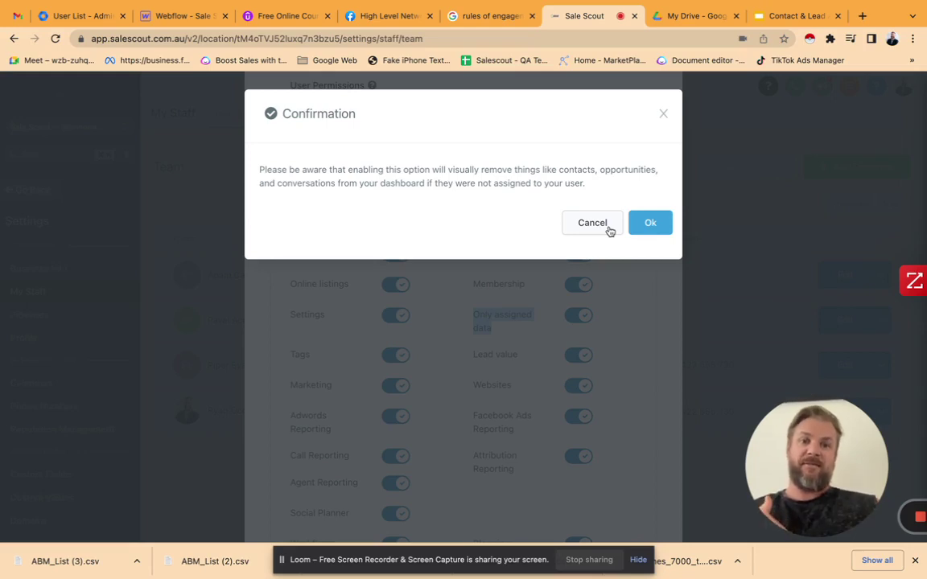
left_click(593, 224)
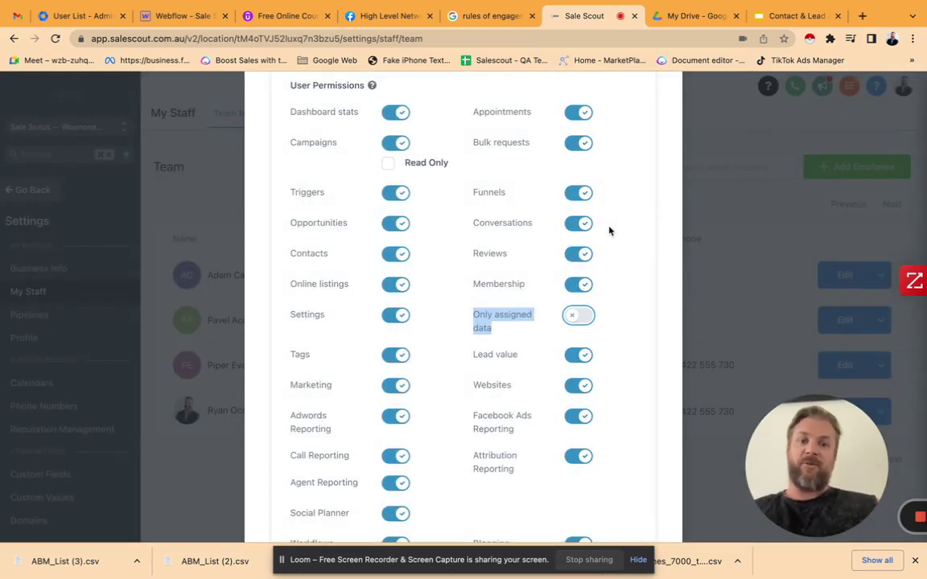
left_click(523, 340)
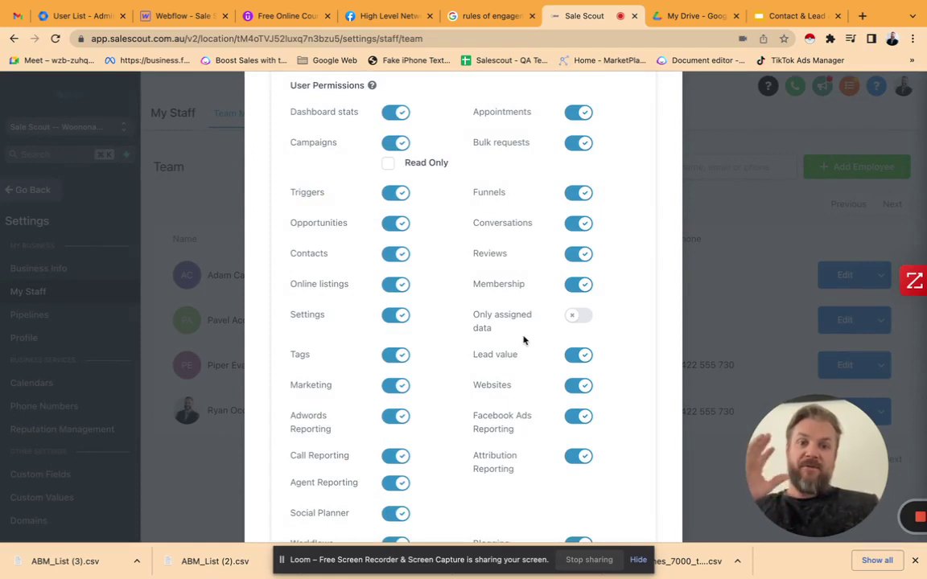
scroll(523, 341, "up", 15)
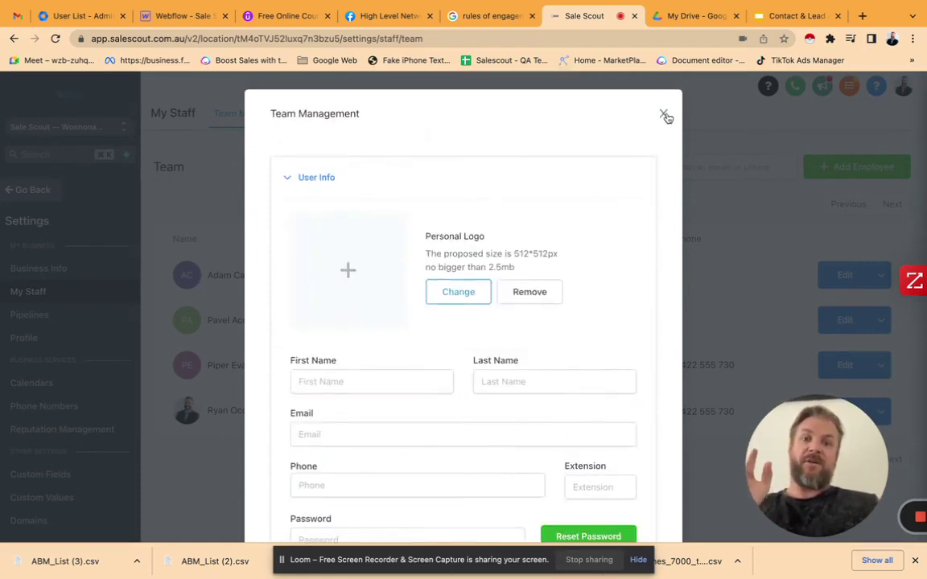
- Close the staff form and check the first contact's assignee options without changing them
left_click(663, 115)
left_click(36, 188)
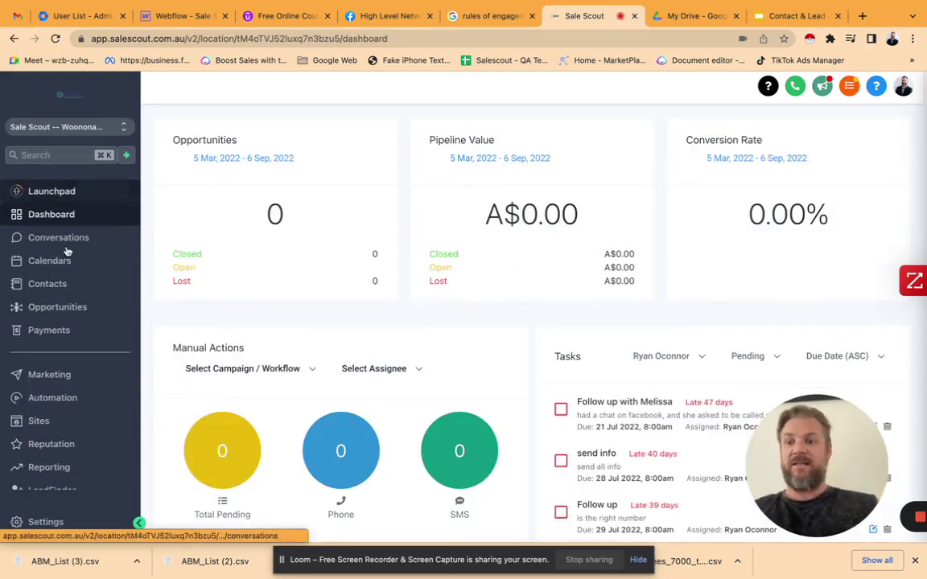
left_click(53, 284)
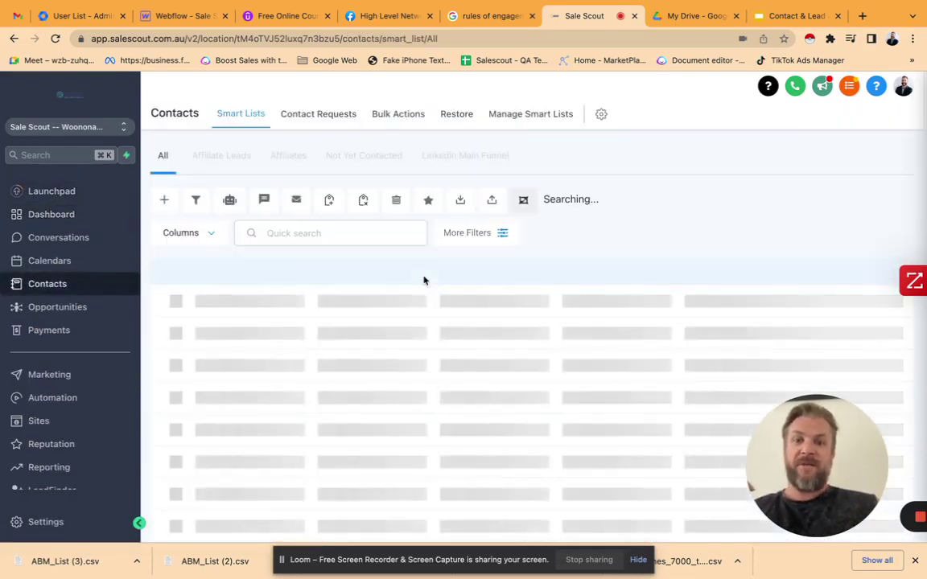
left_click(301, 336)
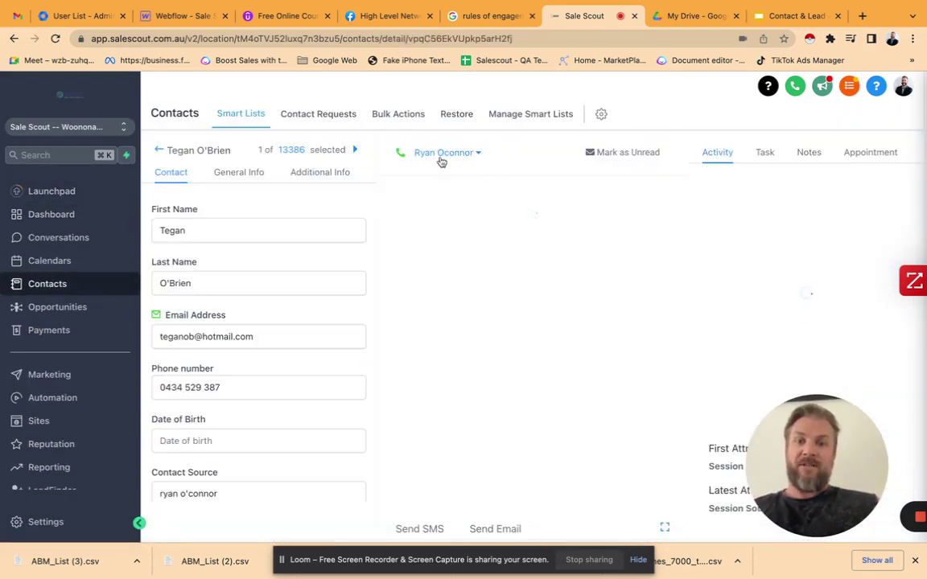
left_click(444, 153)
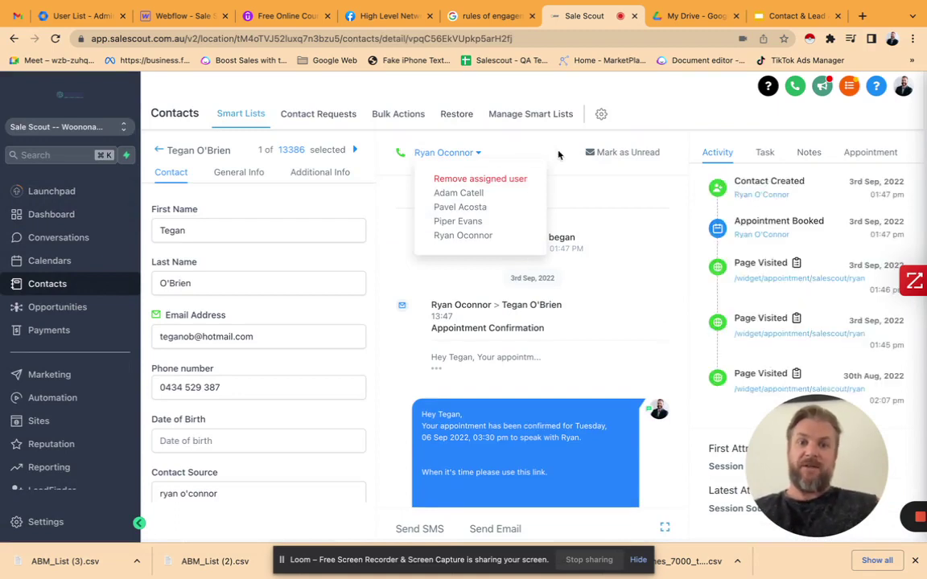
left_click(527, 234)
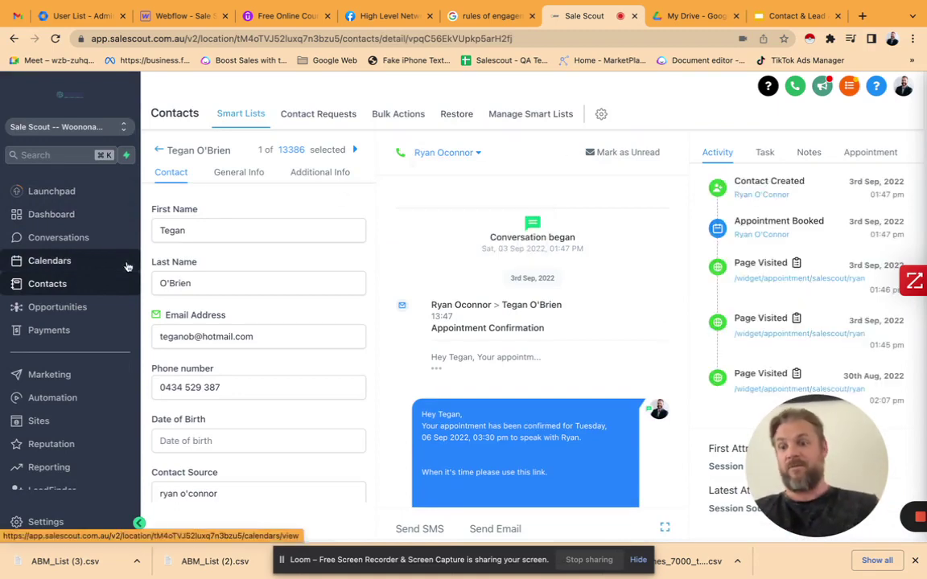
- Go to Automation > Workflows and start creating a new workflow
left_click(53, 400)
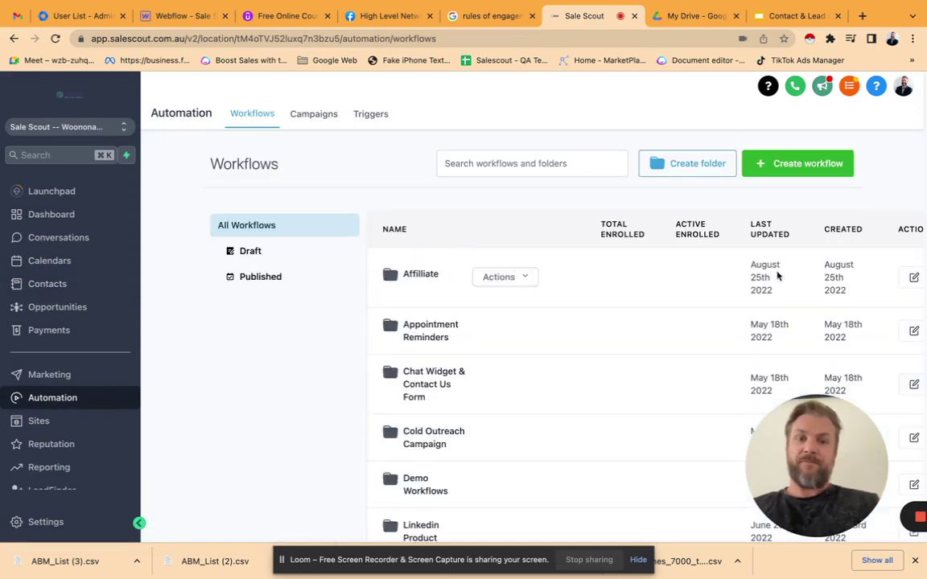
left_click(828, 162)
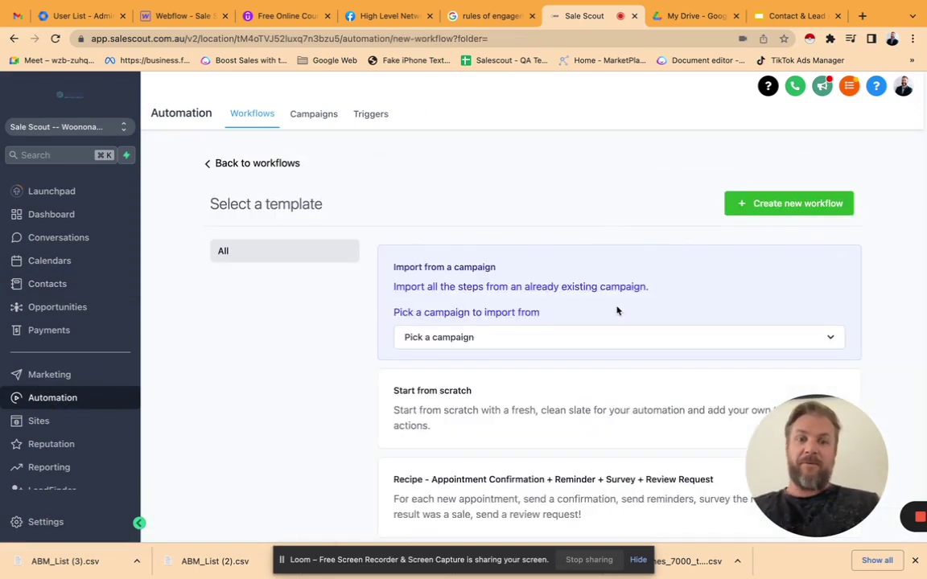
scroll(618, 311, "down", 3)
scroll(712, 251, "up", 3)
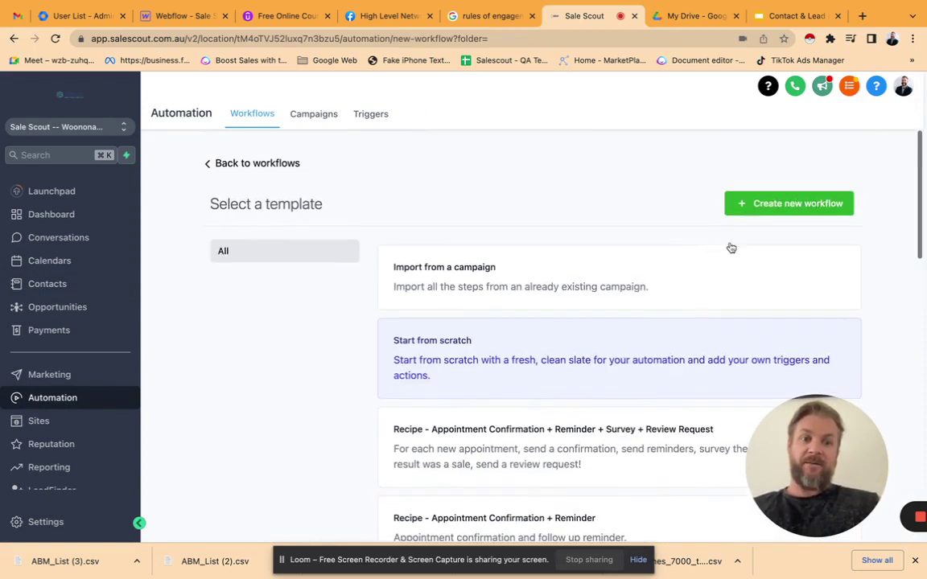
- Create a blank workflow from scratch and add its first action
left_click(801, 206)
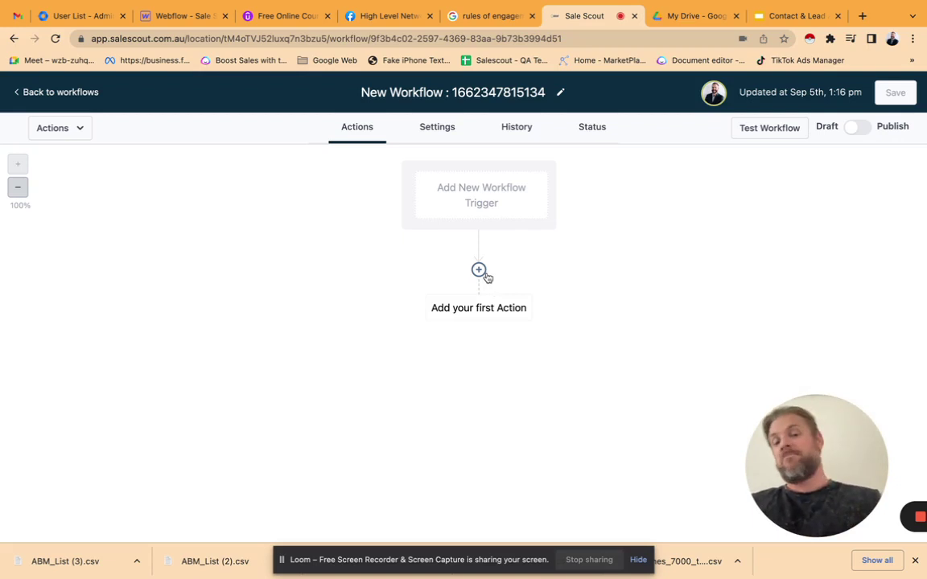
left_click(479, 270)
- Add an Assign To User action with three staff members selected
type("as")
left_click(718, 223)
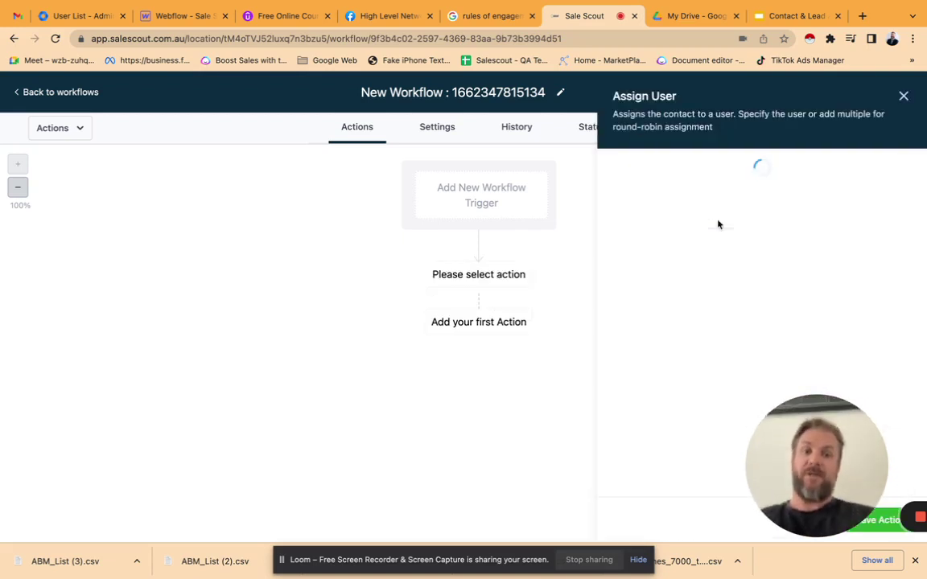
left_click(707, 260)
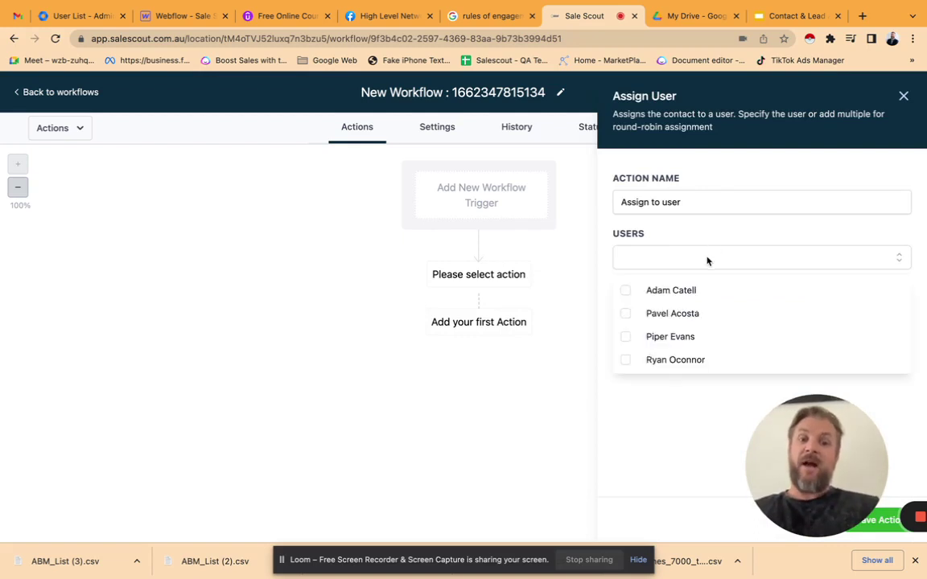
left_click(724, 314)
left_click(721, 333)
left_click(723, 357)
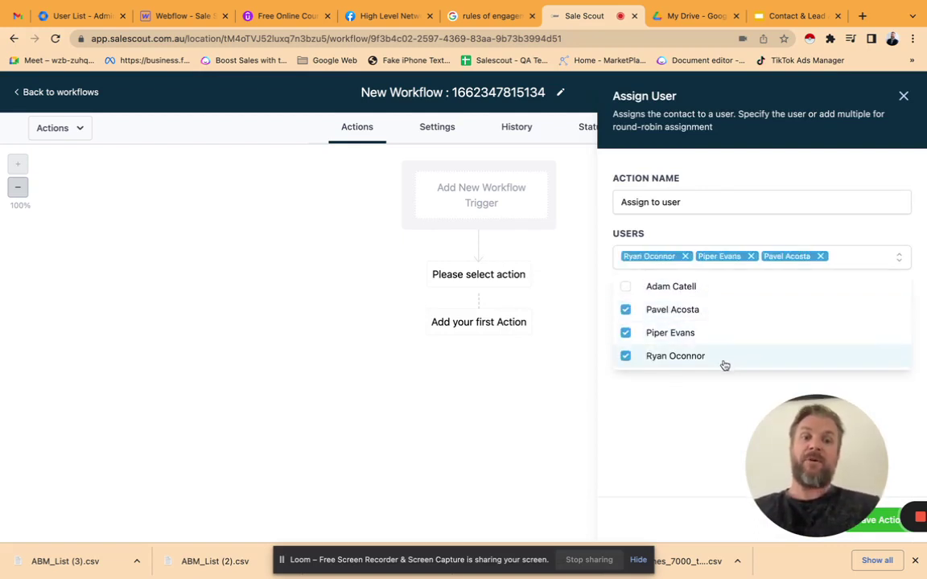
left_click(817, 232)
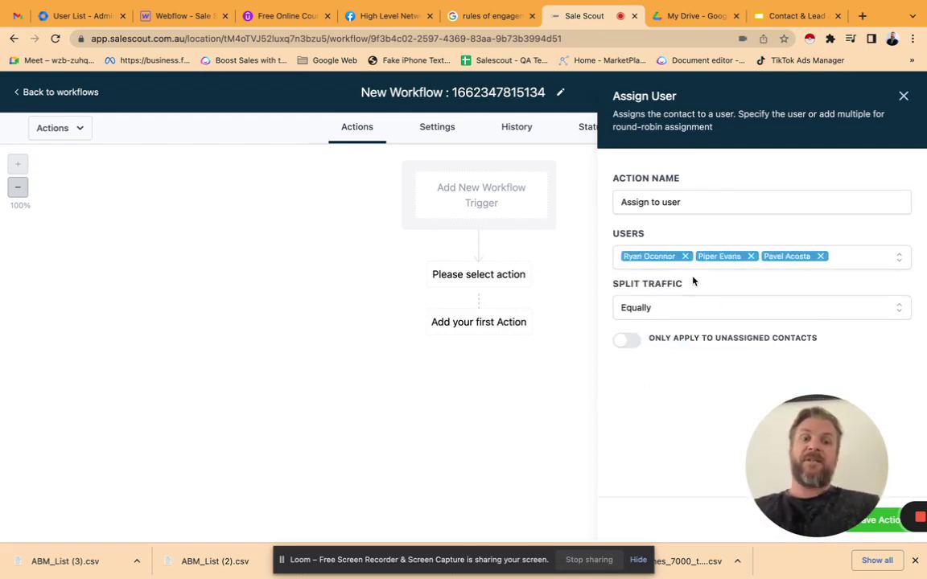
- Split traffic unevenly and raise the first user's weightage to 2
left_click_drag(628, 287, 689, 287)
left_click(697, 313)
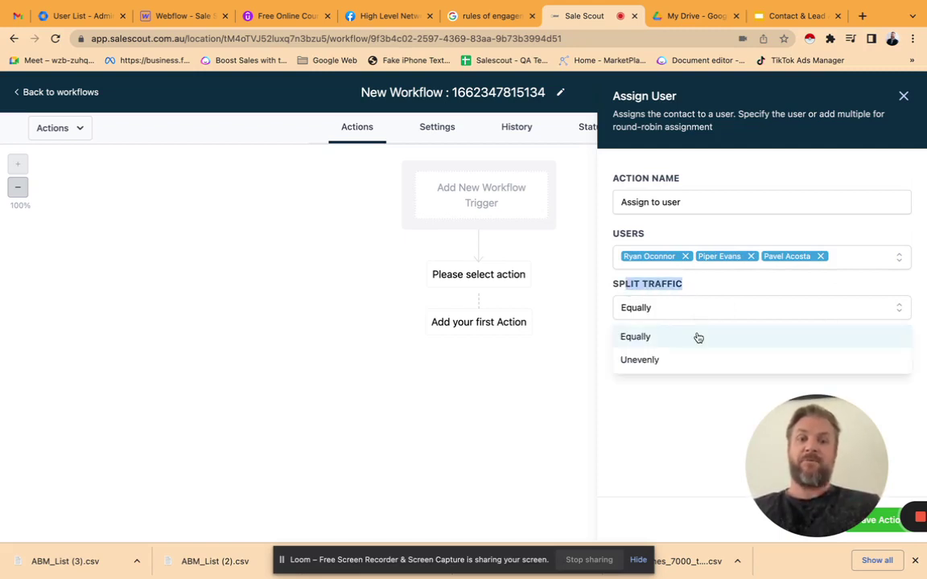
left_click(697, 360)
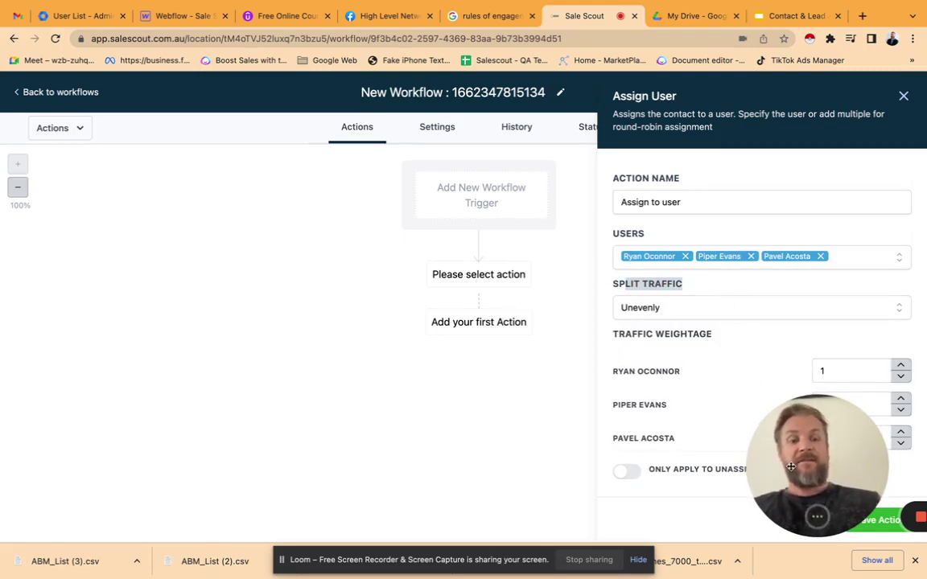
left_click_drag(813, 467, 283, 439)
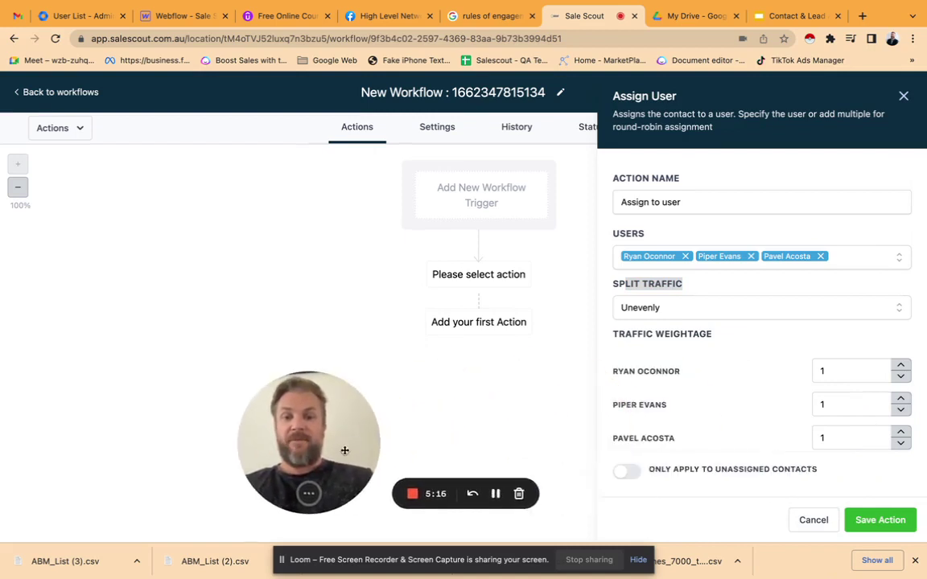
left_click(903, 367)
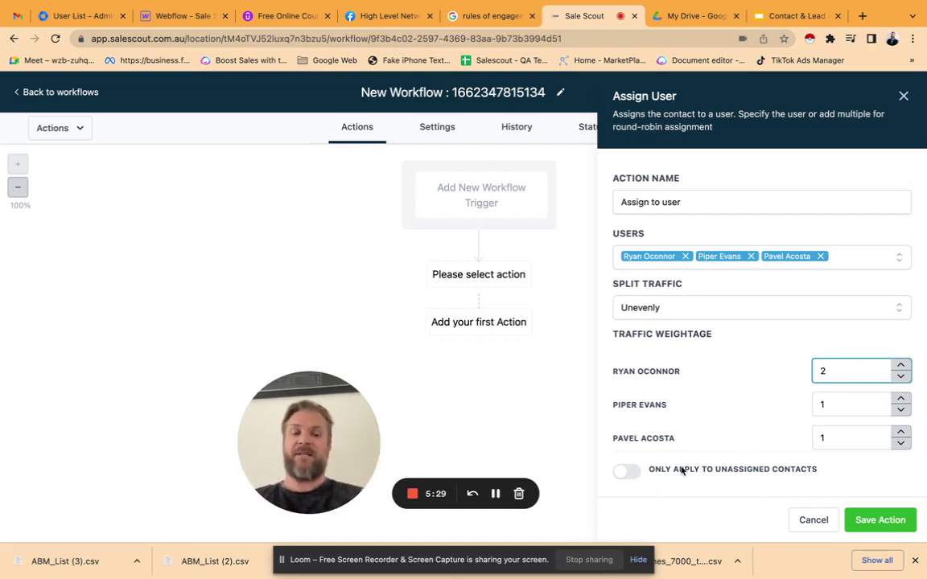
- Switch Split Traffic to Equally and back to Unevenly, resetting all three weights to 1
left_click(721, 316)
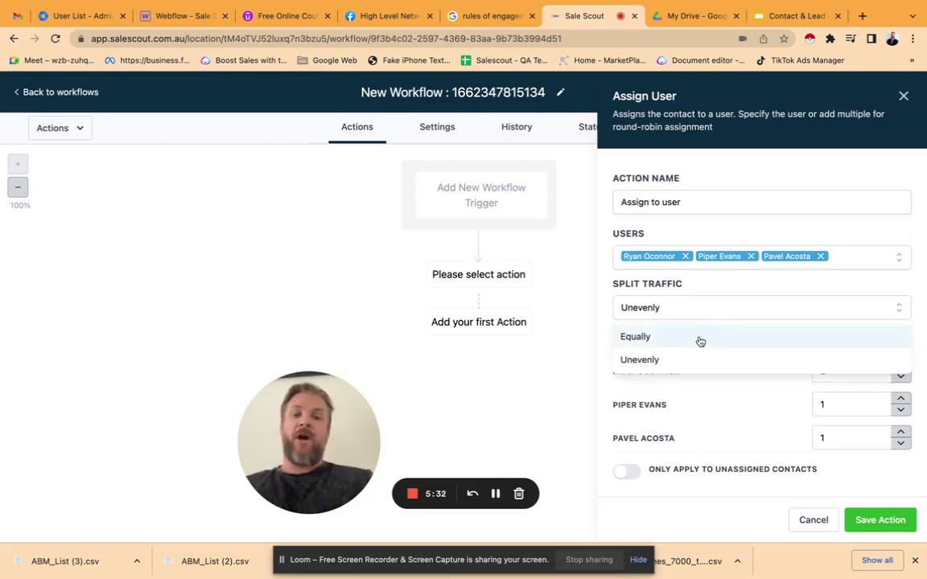
left_click(700, 339)
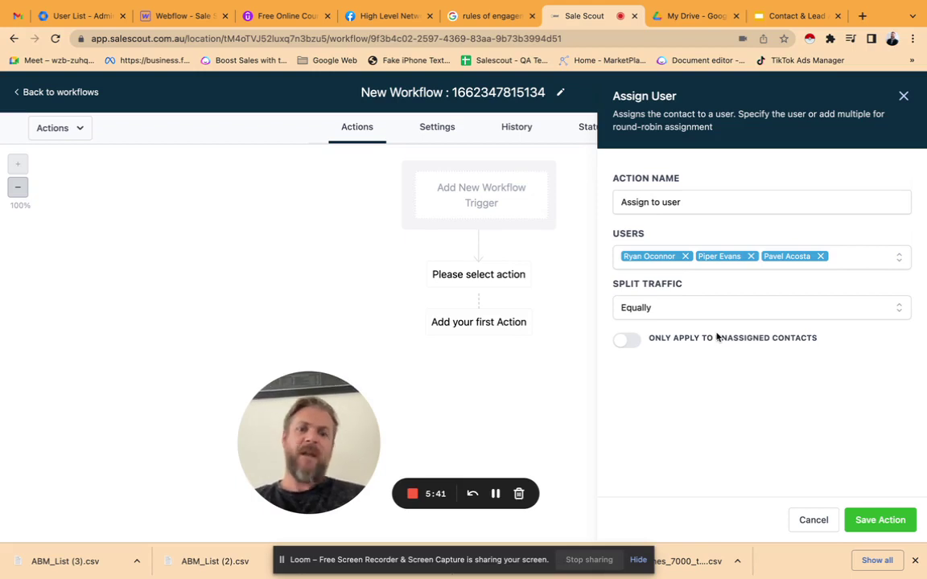
left_click(728, 314)
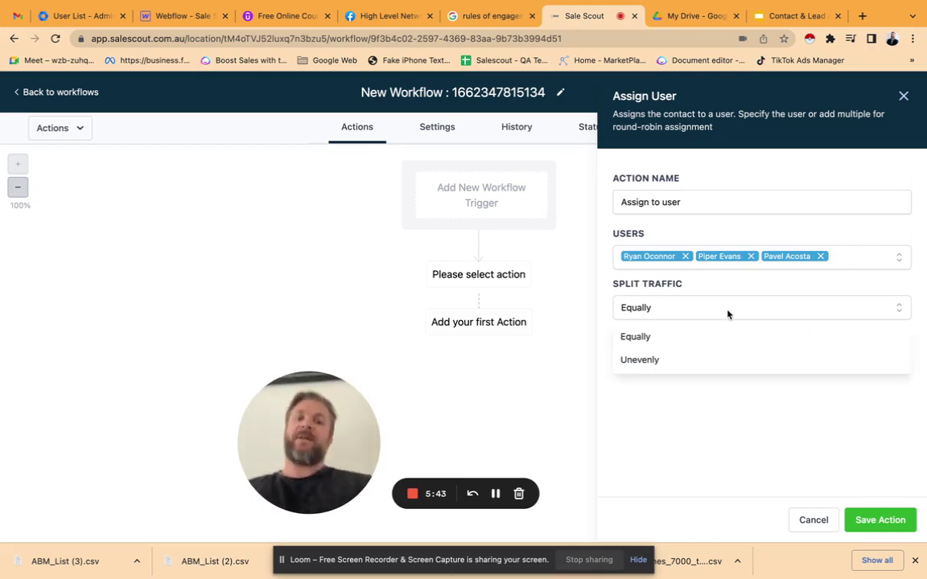
left_click(697, 359)
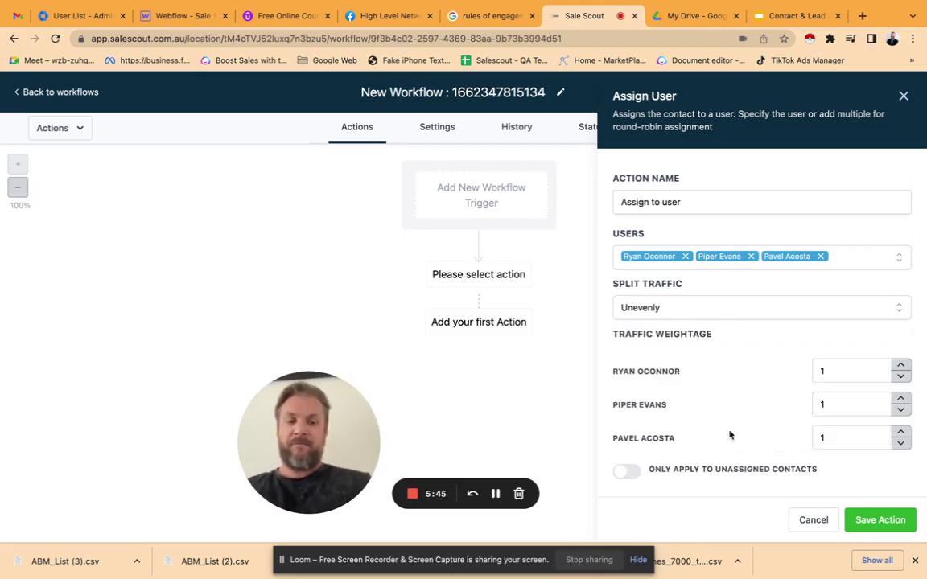